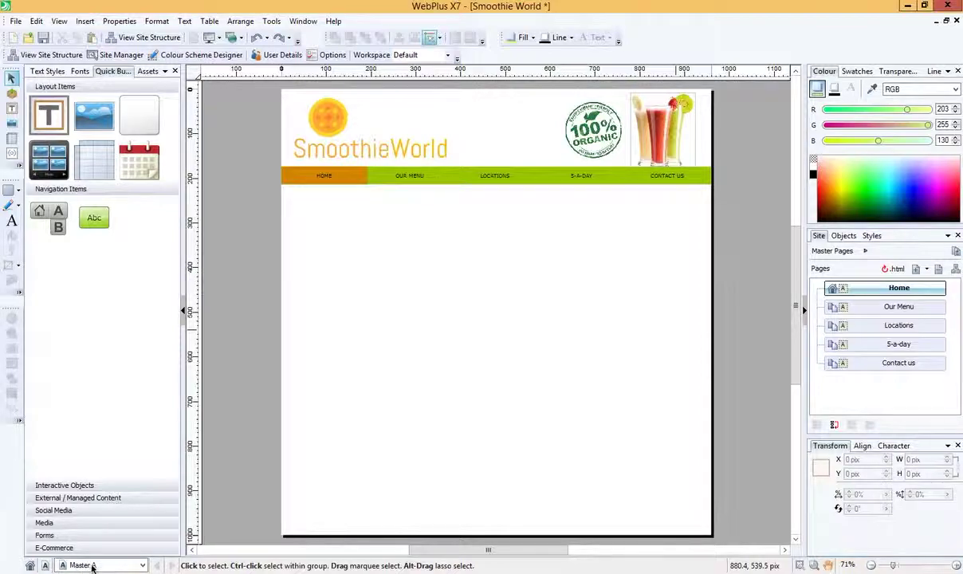
Step: Go to Master A and set its background in the page properties to "Use page background"
left_click(140, 564)
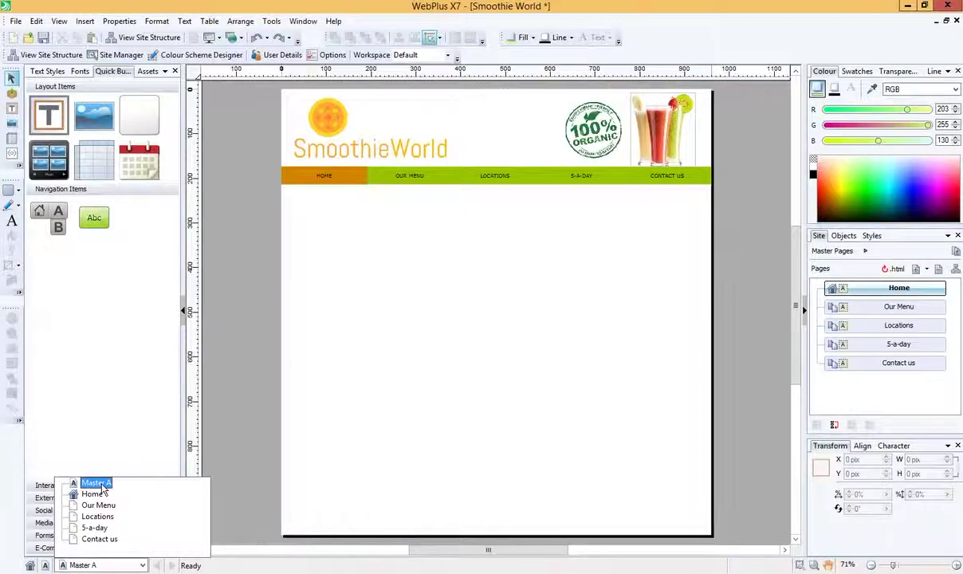
left_click(102, 484)
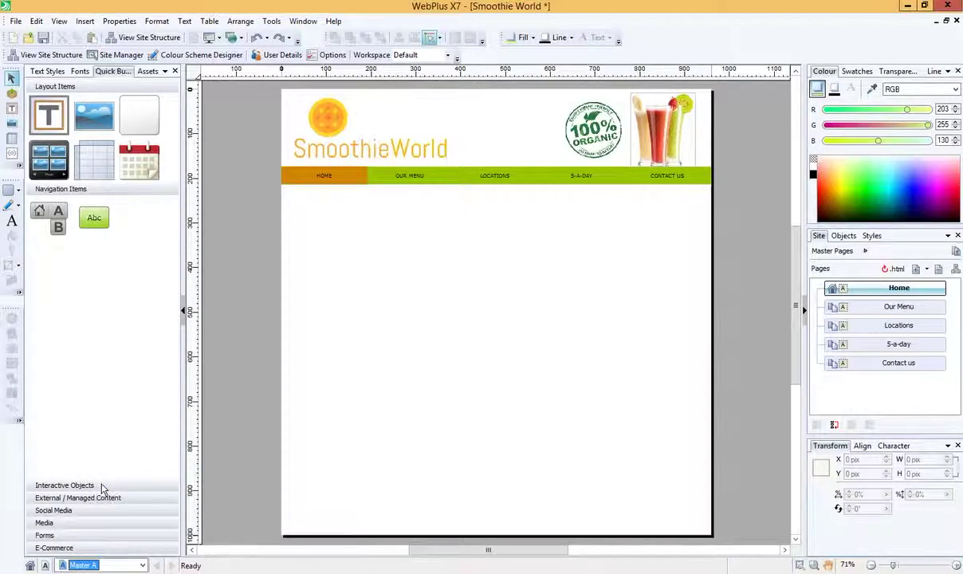
right_click(409, 243)
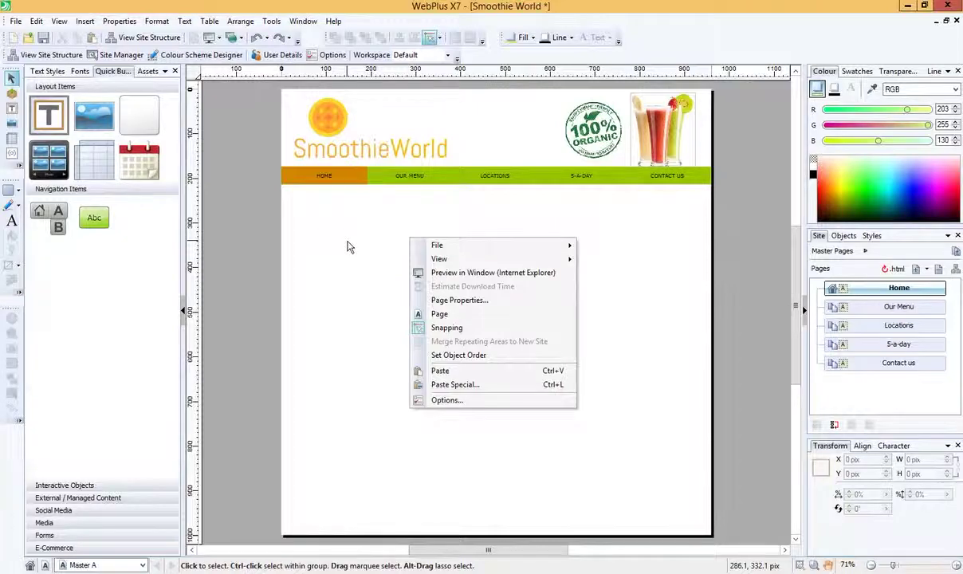
left_click(524, 302)
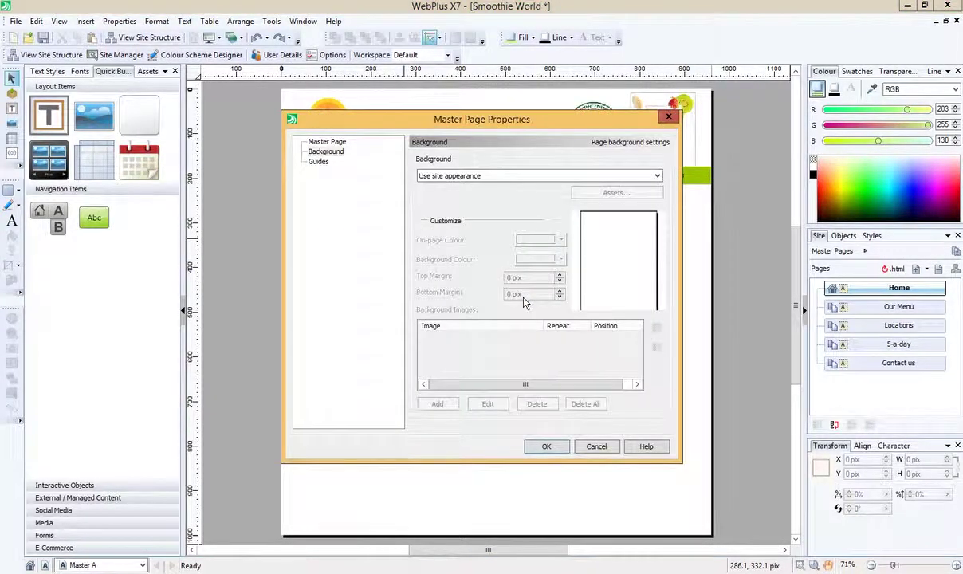
left_click(323, 141)
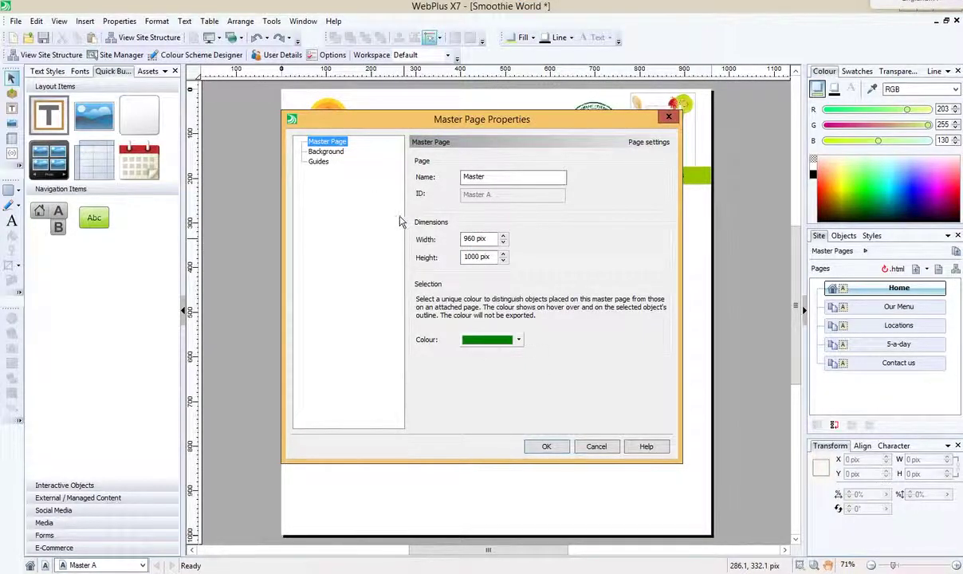
left_click(336, 155)
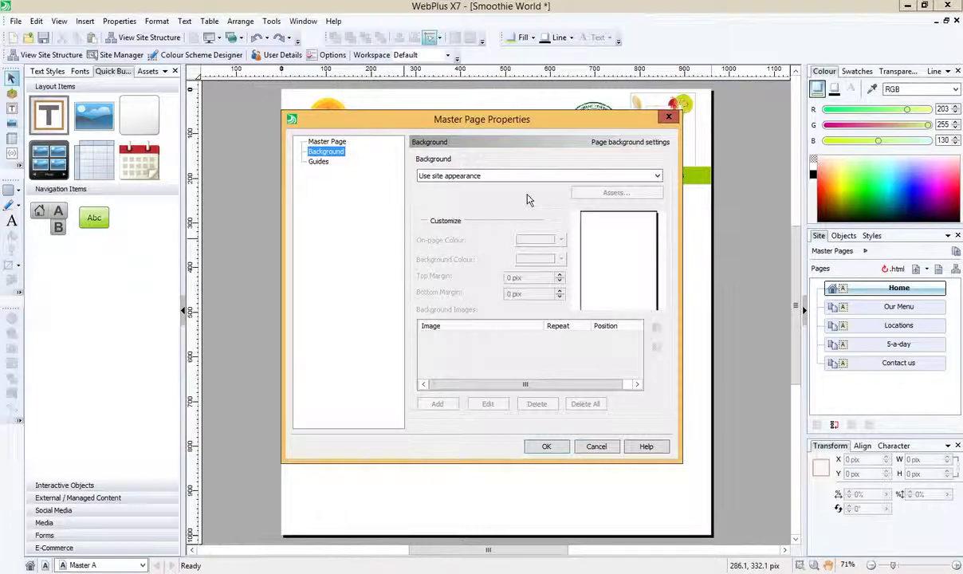
left_click(658, 179)
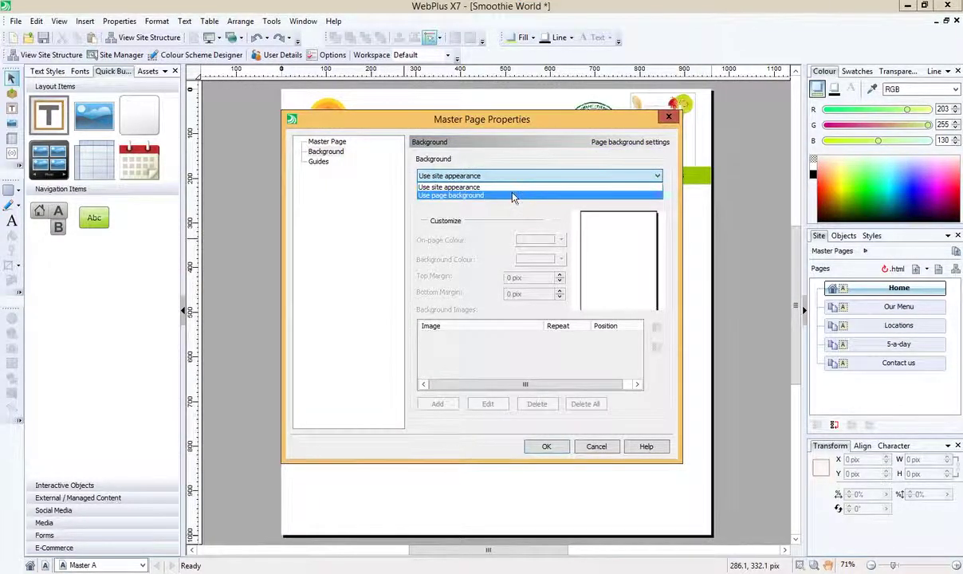
left_click(512, 196)
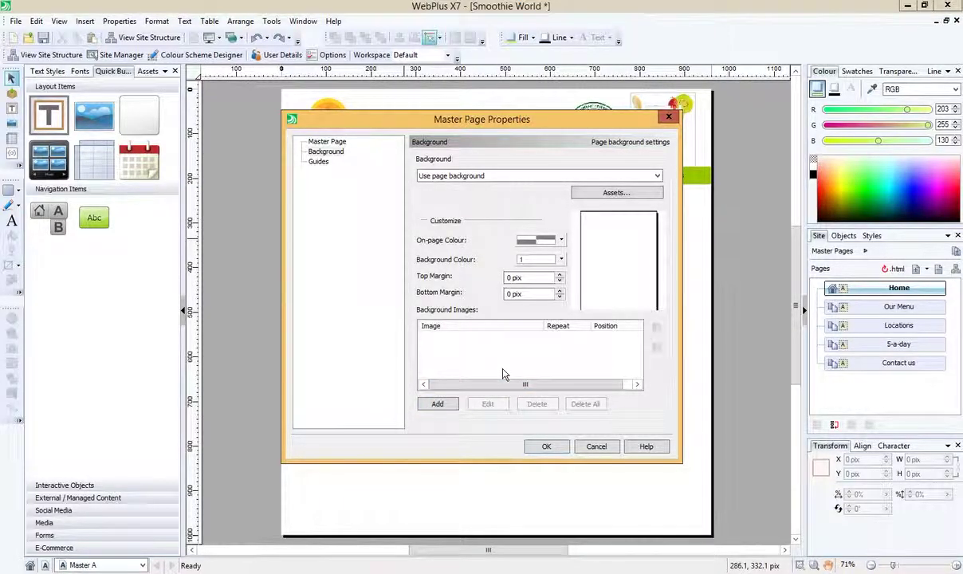
Step: Set the master page's background colour to a custom light green, R=234 G=255 B=190, and apply the page properties
left_click(563, 261)
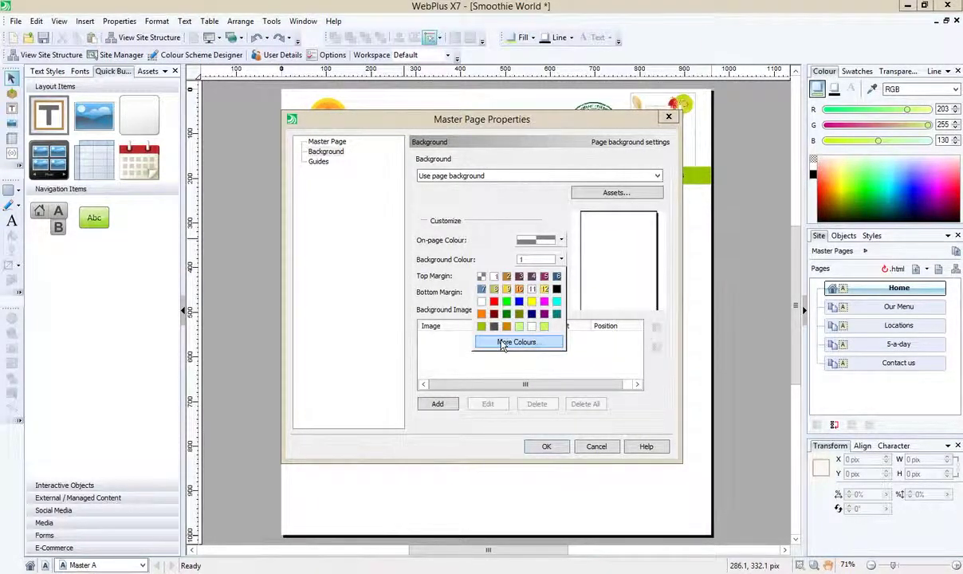
left_click(502, 342)
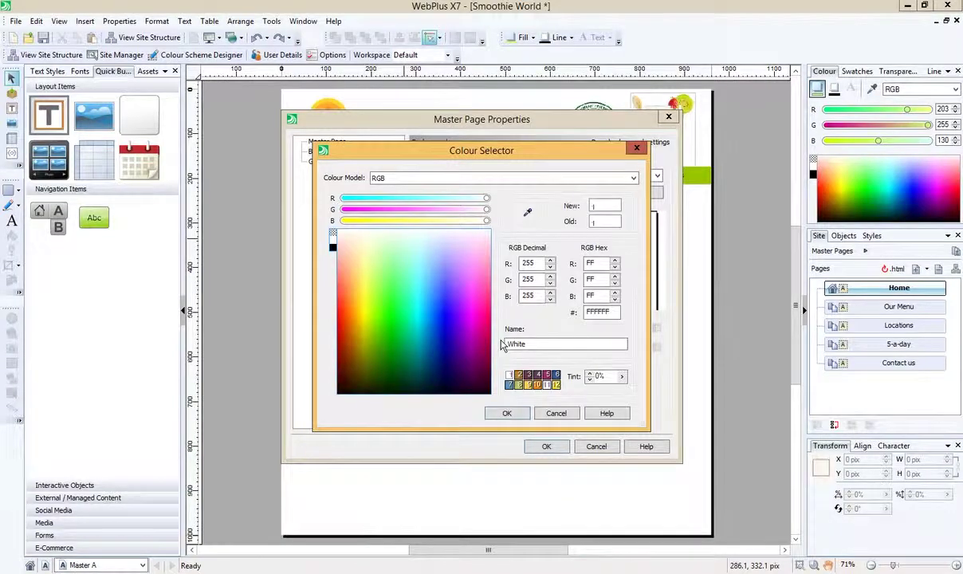
left_click(370, 251)
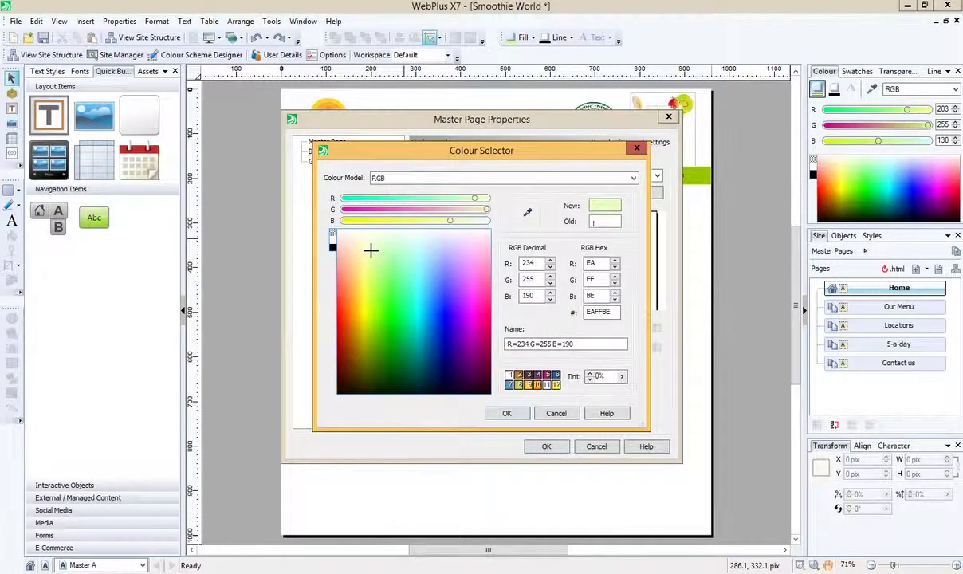
left_click(507, 413)
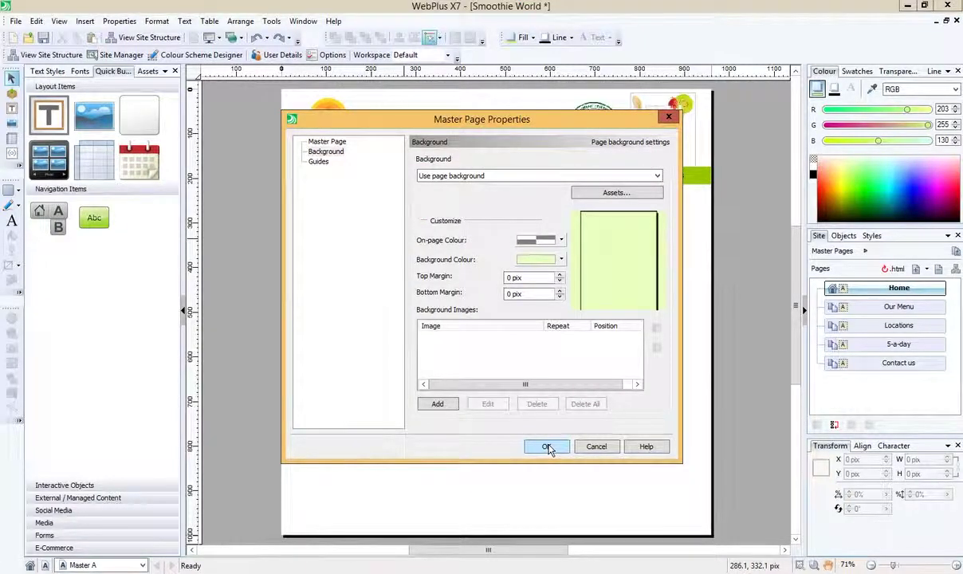
left_click(547, 448)
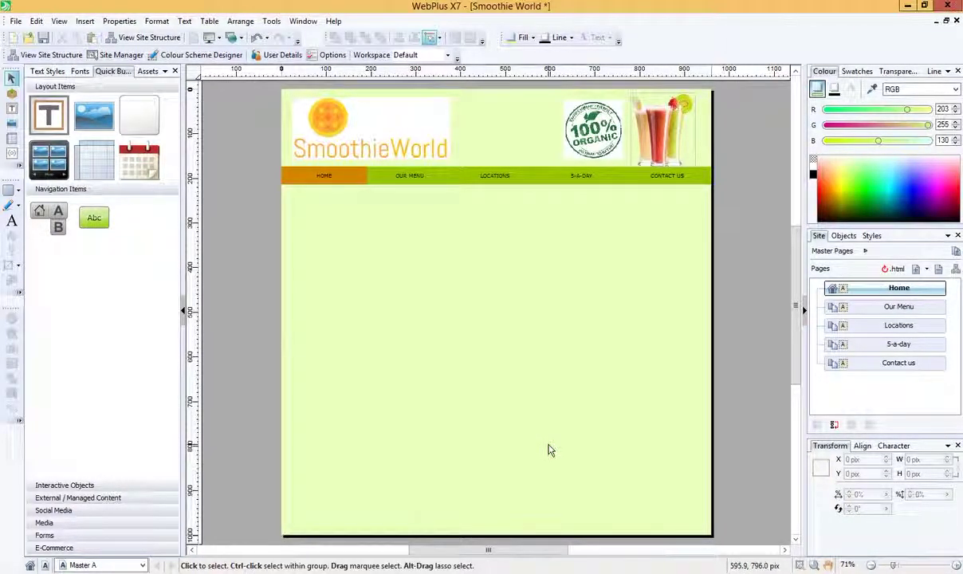
Step: View the Home and Our Menu pages to check the background inherited from the master page
left_click(144, 565)
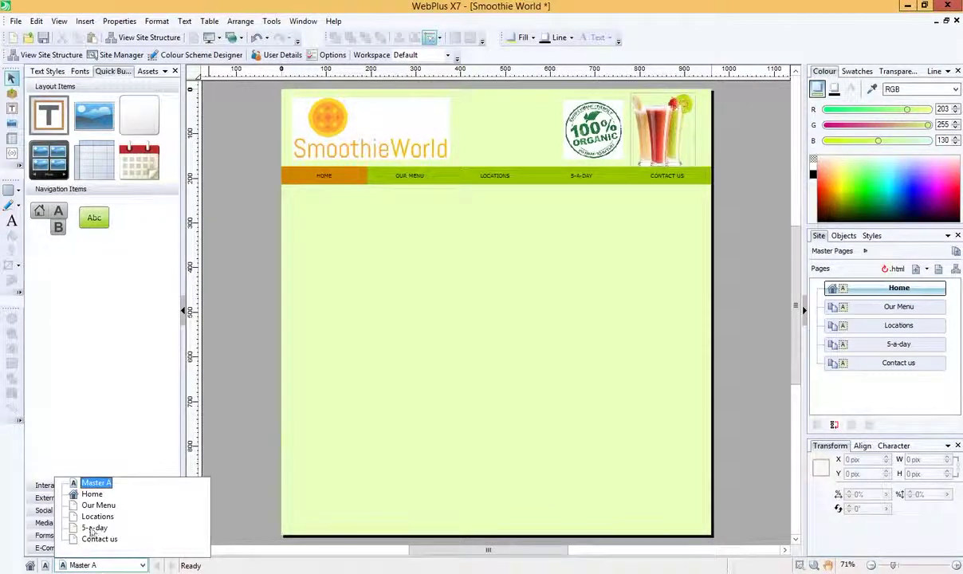
left_click(86, 492)
left_click(144, 565)
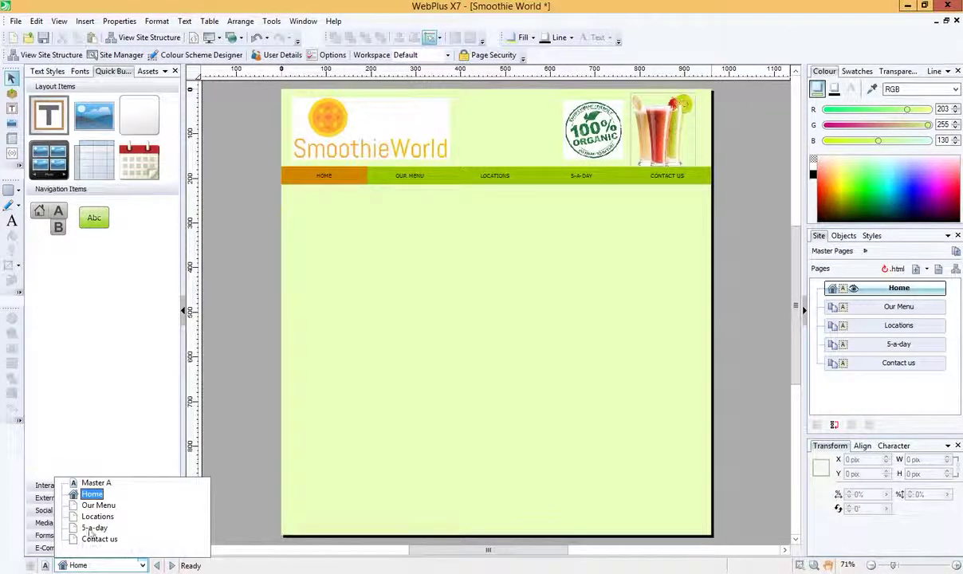
left_click(94, 505)
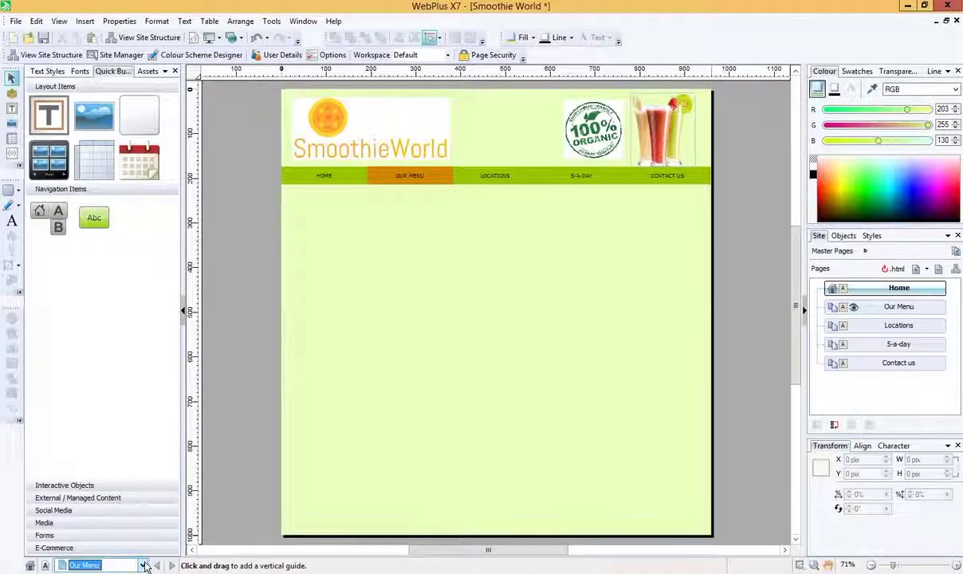
Step: Return to Master A and make the SmoothieWorld logo's white background (255, 255, 255) transparent with Picture Transparency
left_click(144, 565)
left_click(104, 486)
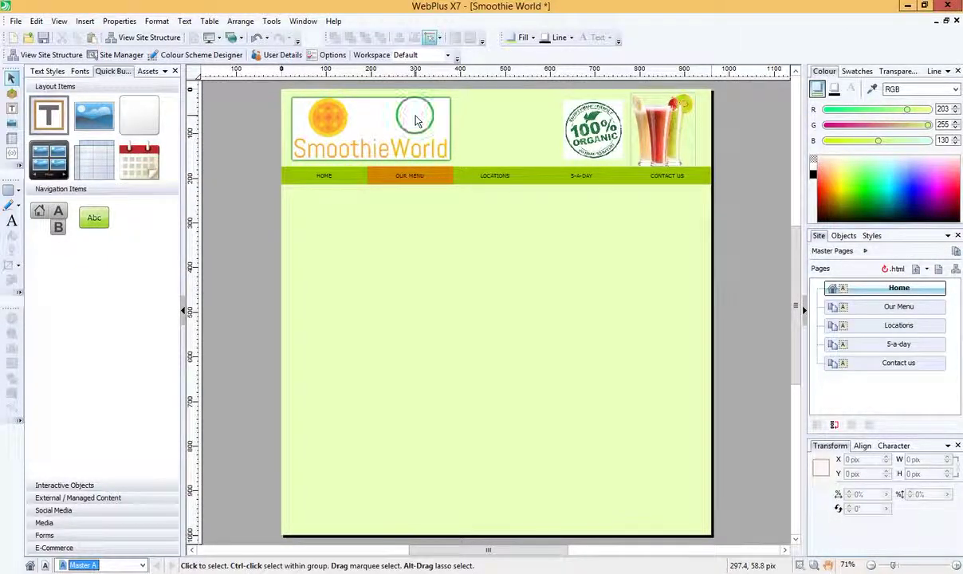
right_click(415, 119)
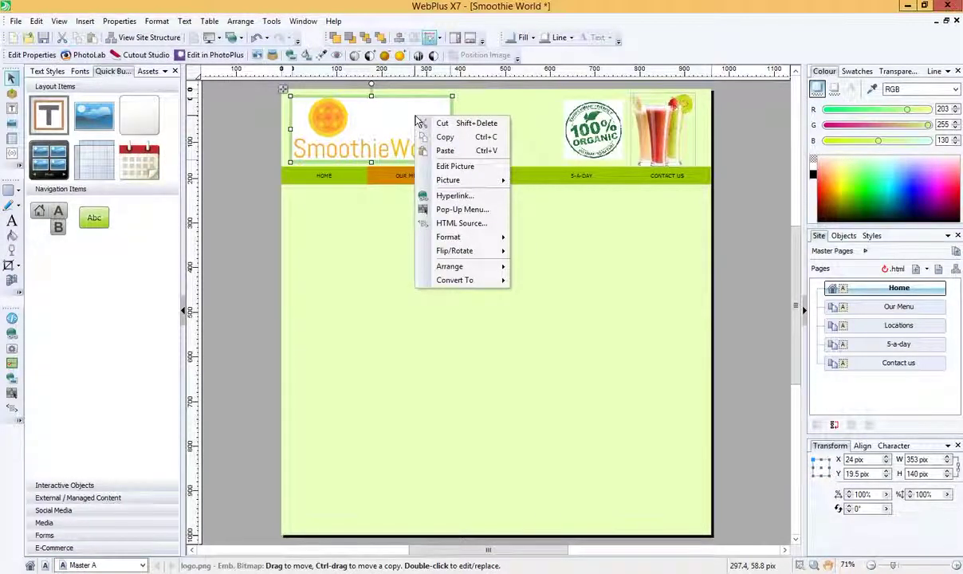
mouse_move(468, 181)
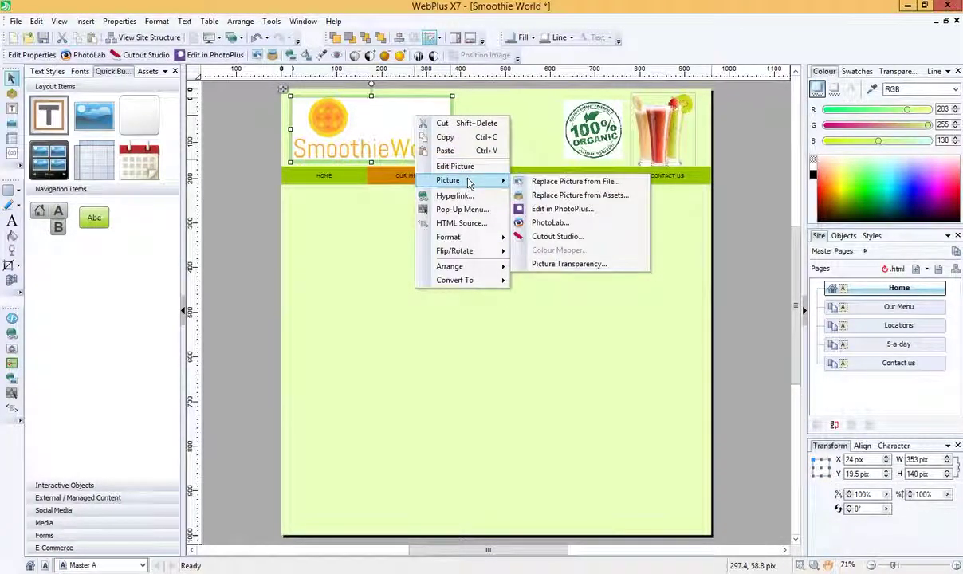
left_click(635, 270)
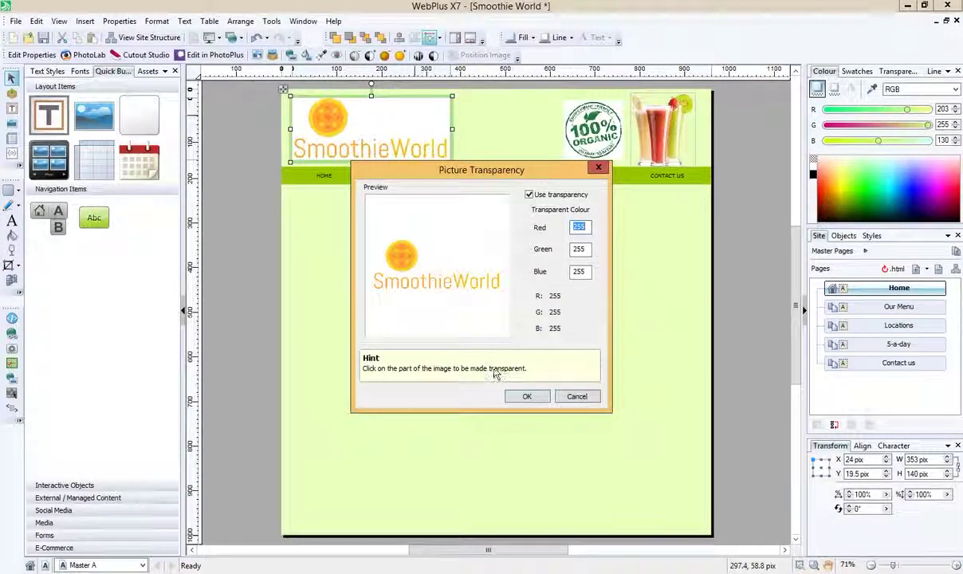
left_click(457, 271)
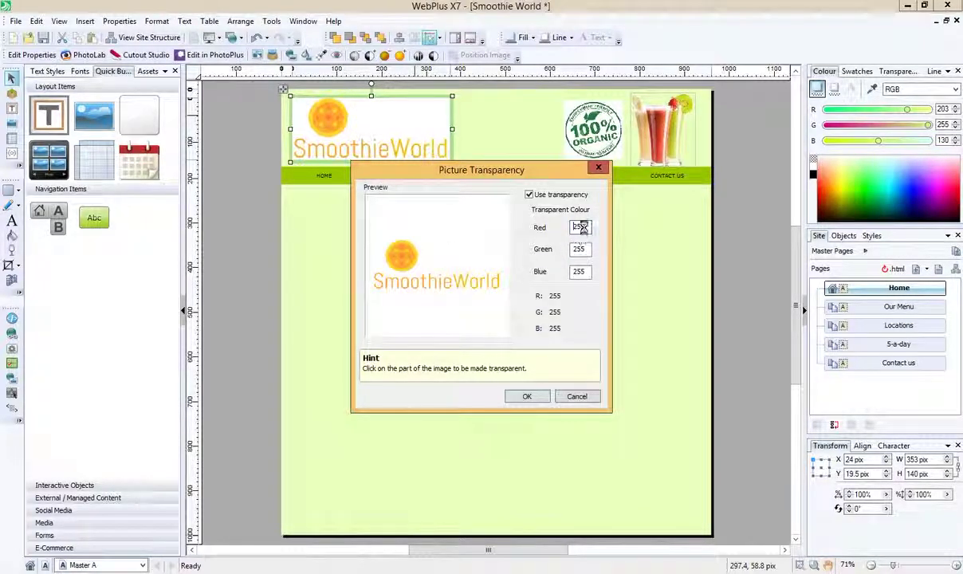
left_click(525, 396)
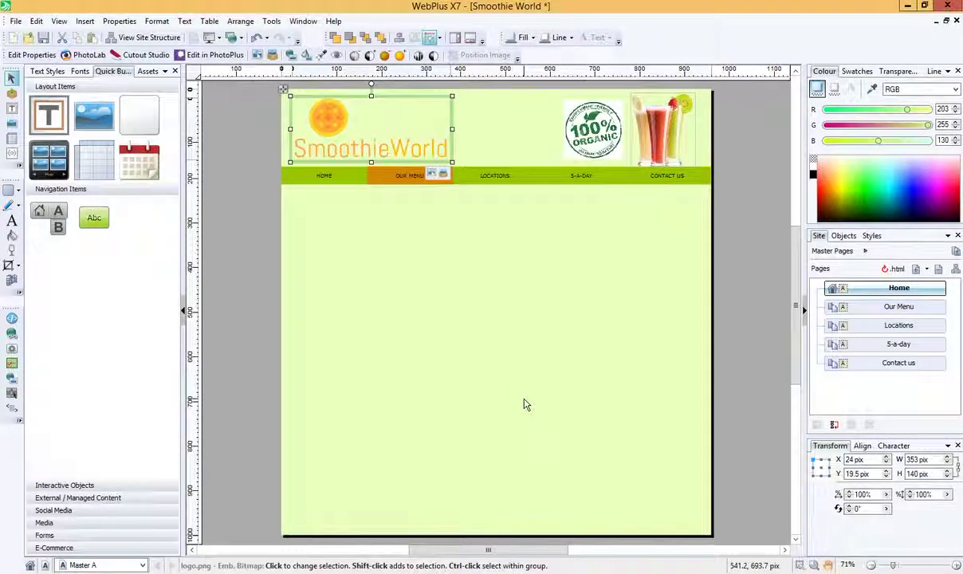
left_click(269, 248)
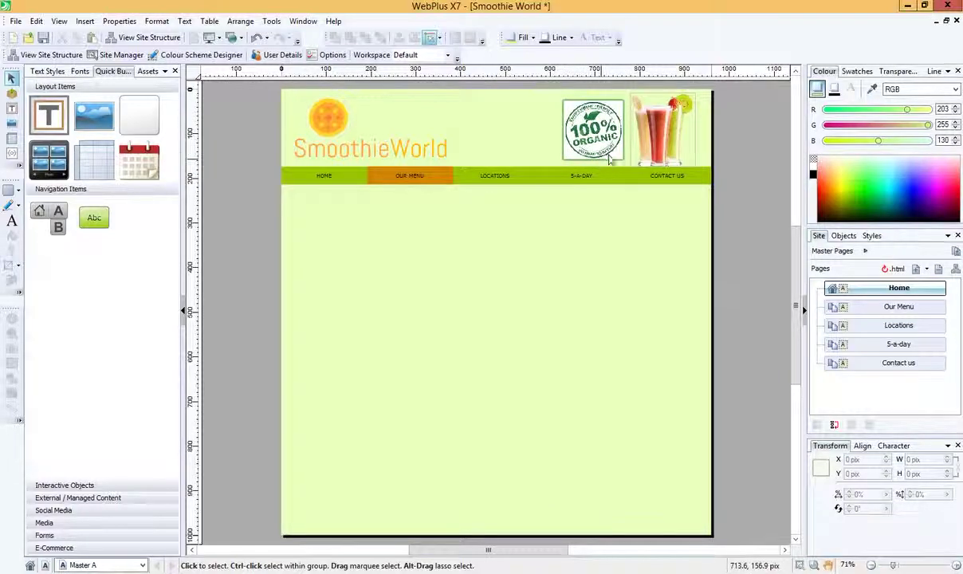
Step: Make the white background of the 100% Organic stamp transparent with Picture Transparency, sampling the colour from its preview
right_click(610, 136)
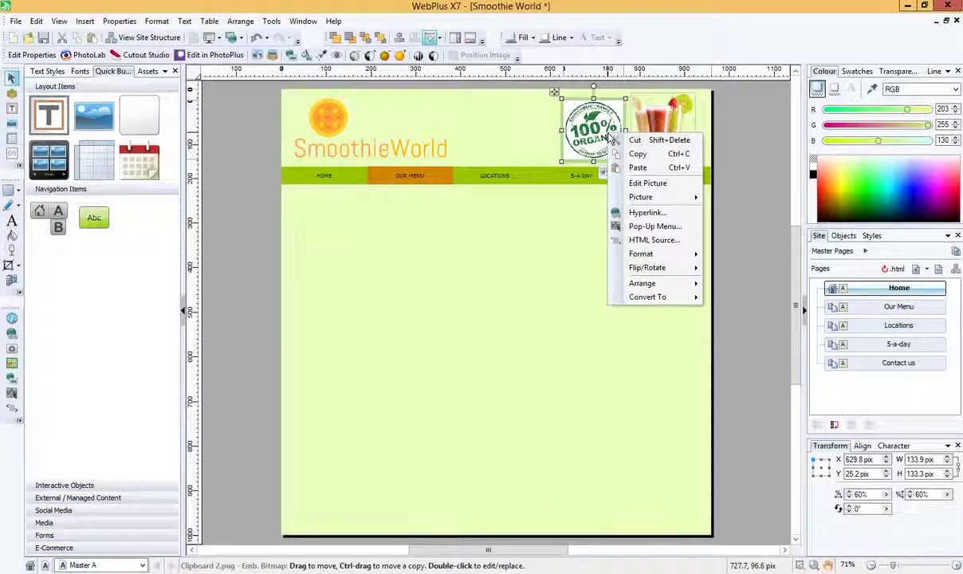
mouse_move(660, 197)
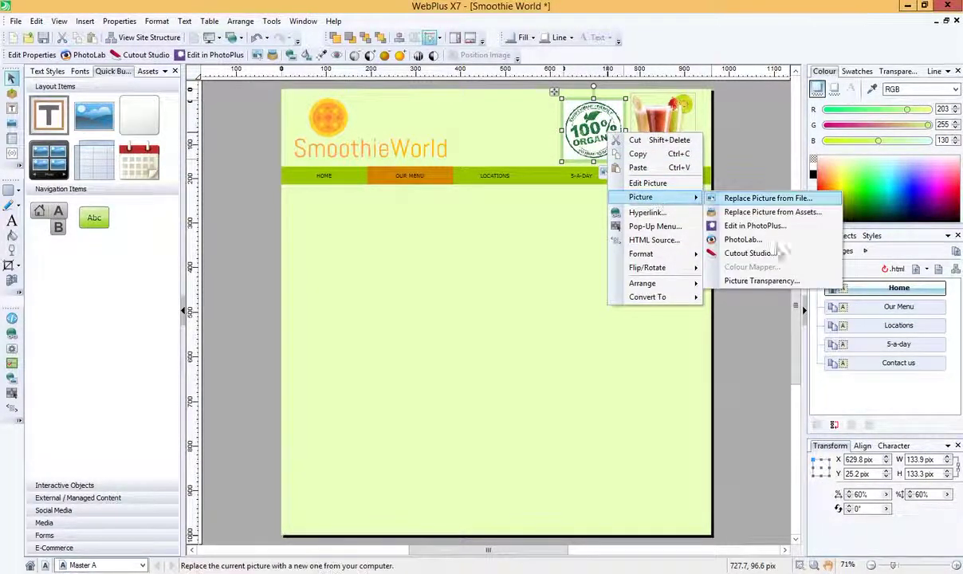
left_click(782, 282)
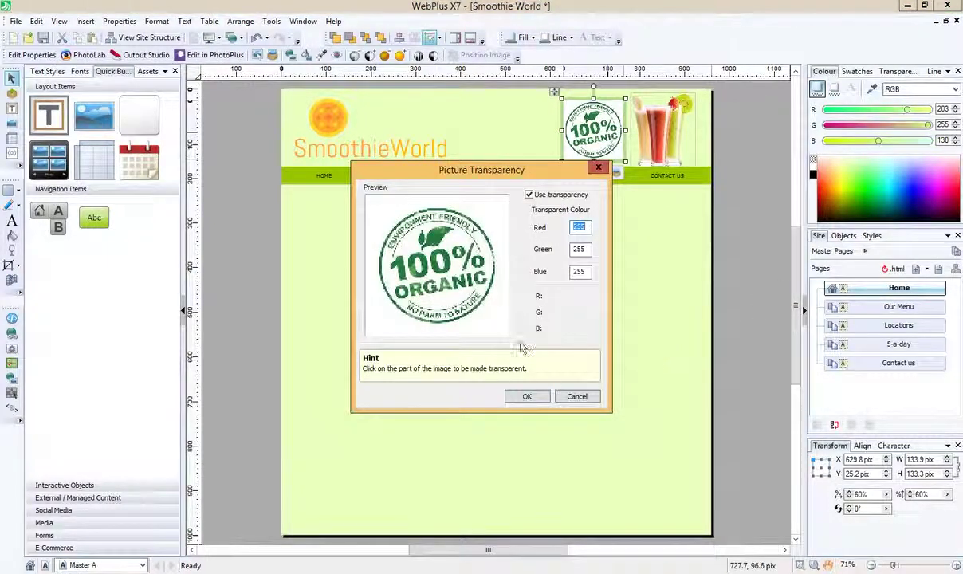
left_click(483, 311)
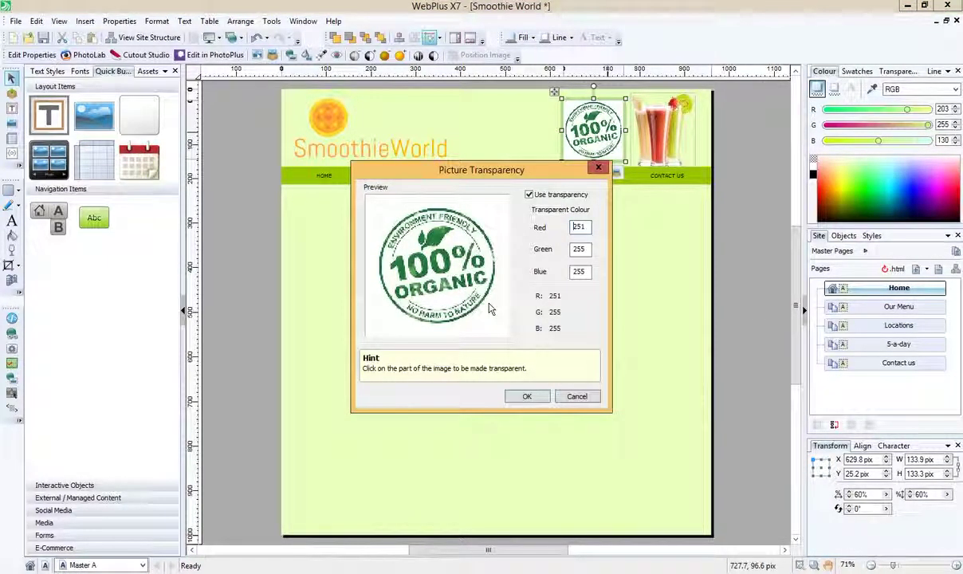
left_click(467, 299)
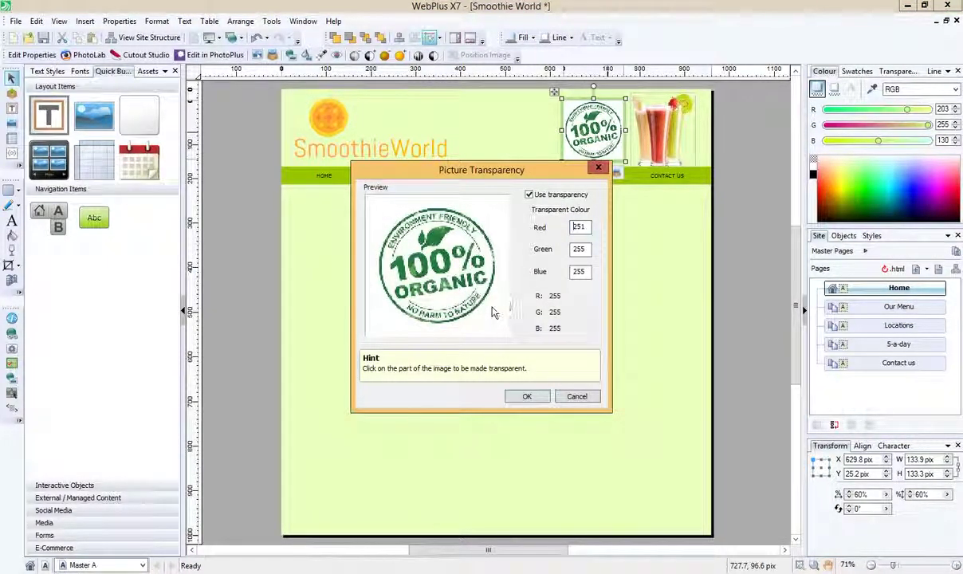
left_click(528, 398)
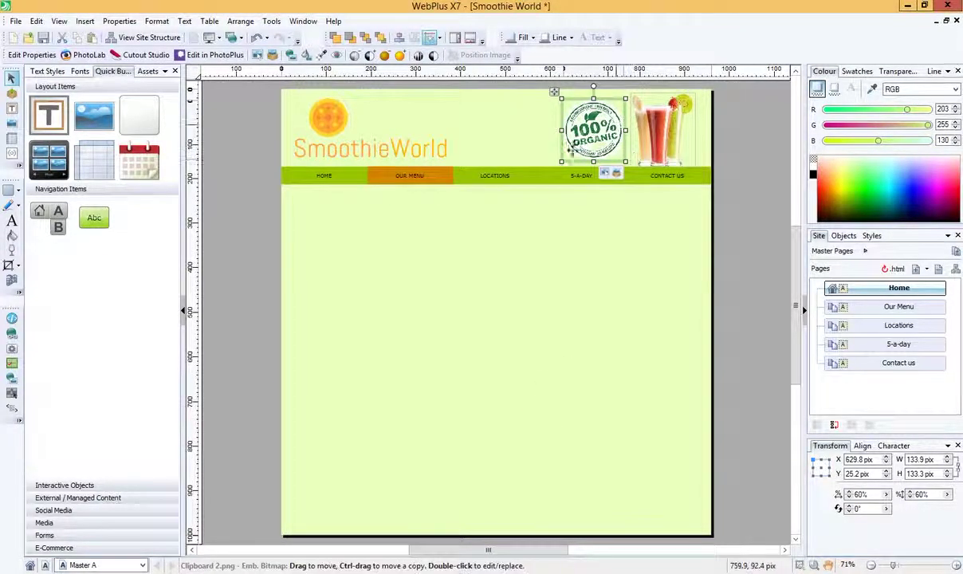
left_click(608, 187)
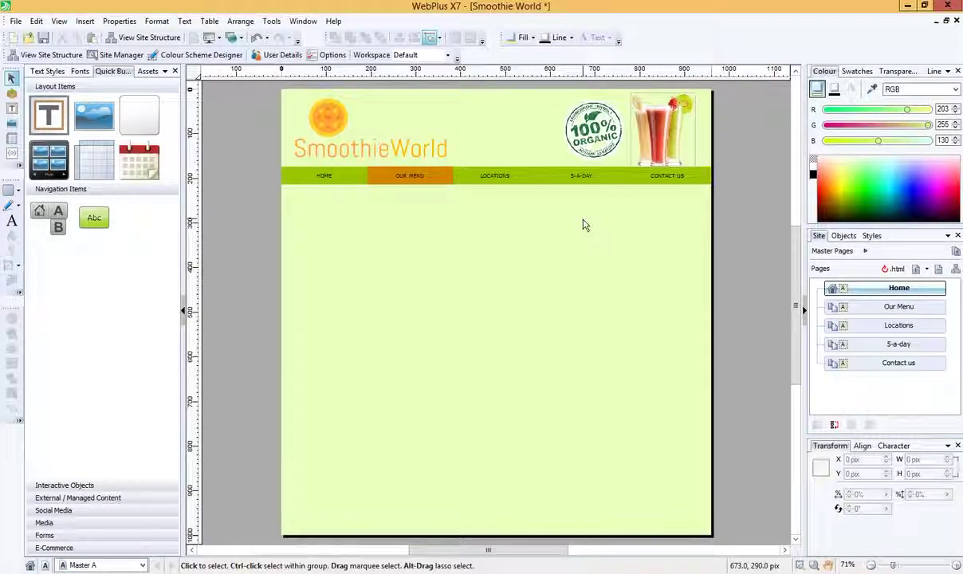
right_click(422, 228)
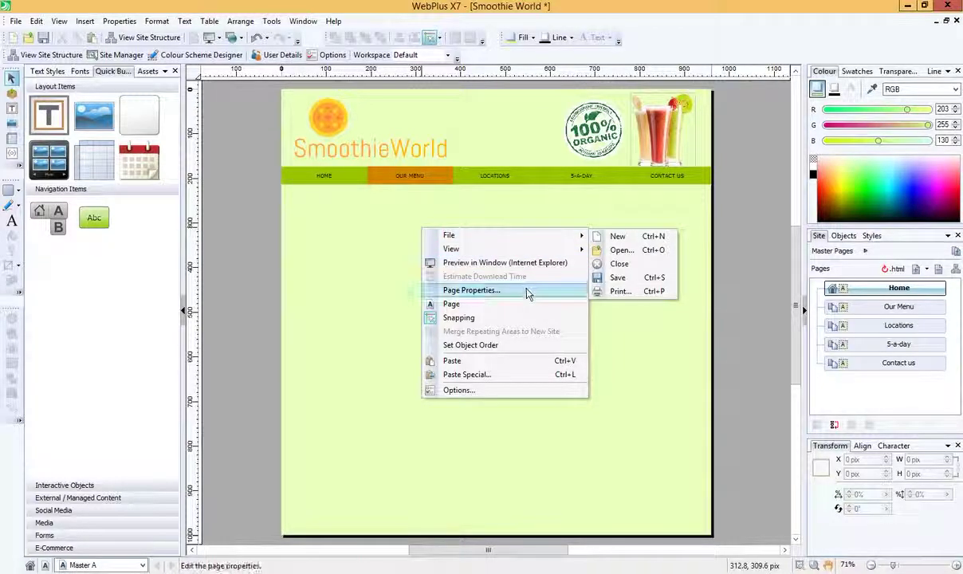
left_click(522, 291)
left_click(488, 176)
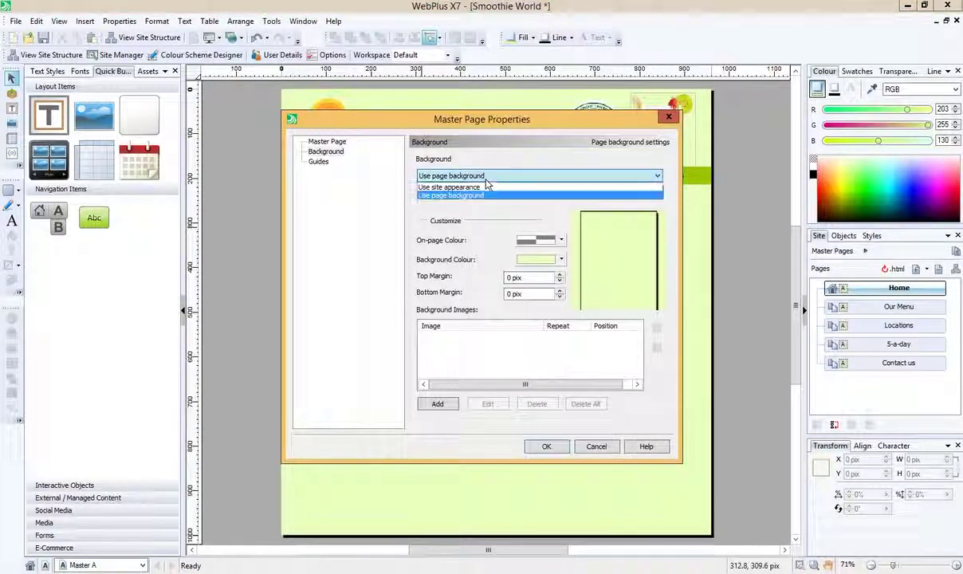
left_click(470, 186)
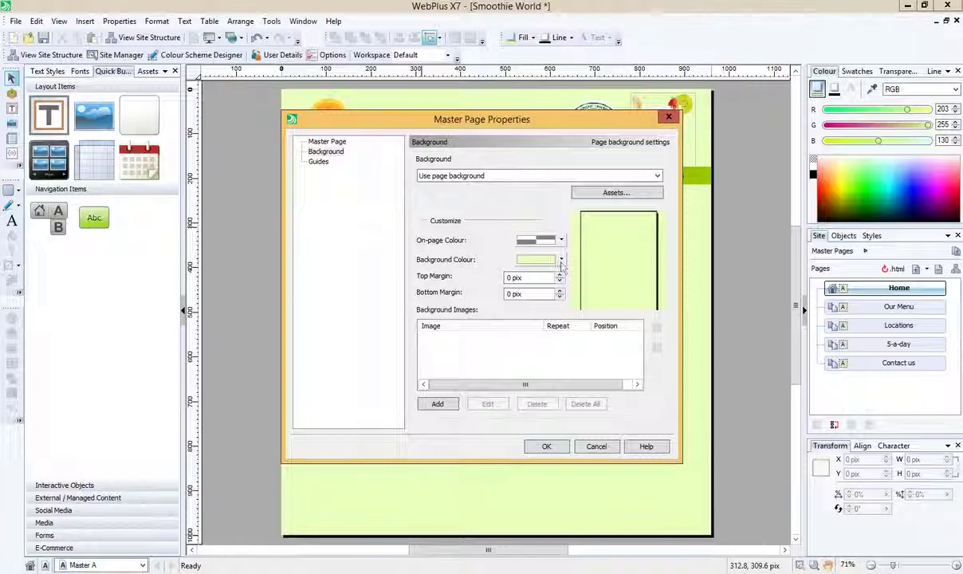
left_click(536, 259)
key("Escape")
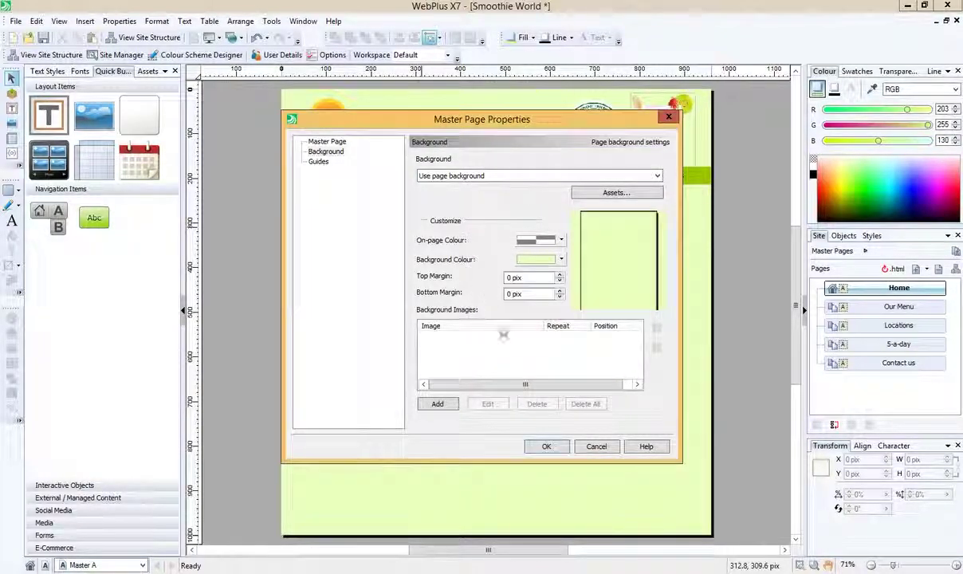
left_click(596, 446)
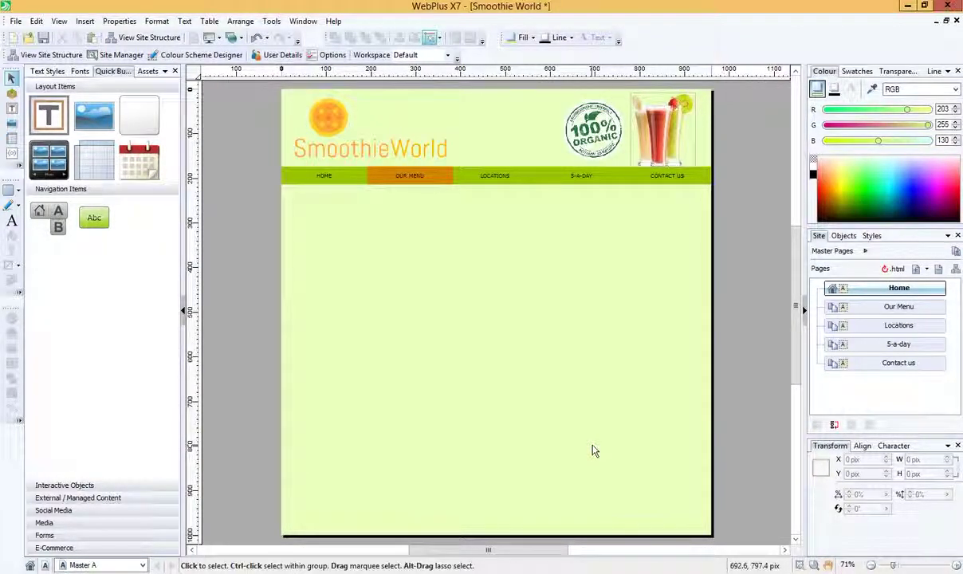